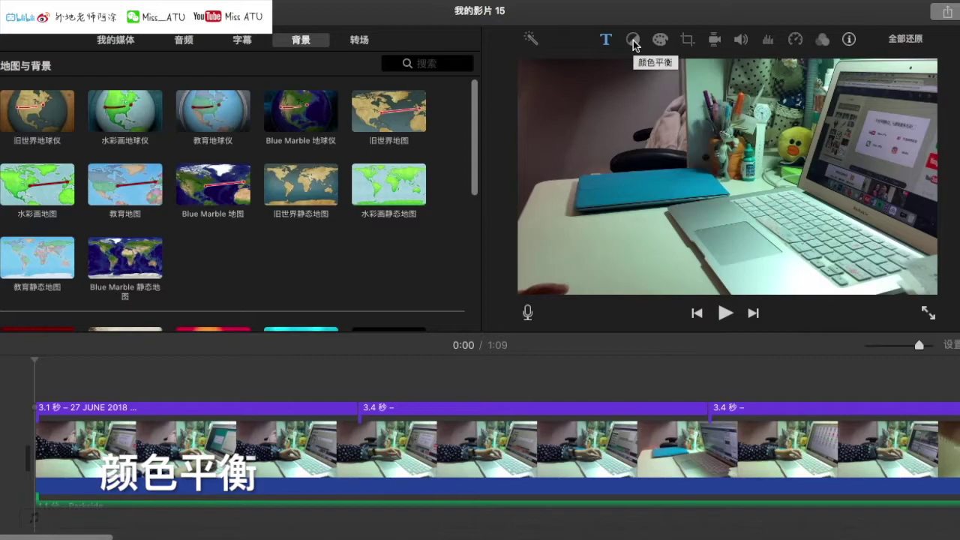
Step: Delete the "27 JUNE 2018" title above the first clip
{"action": "left_click", "coordinate": [110, 449]}
{"action": "left_click", "coordinate": [193, 407]}
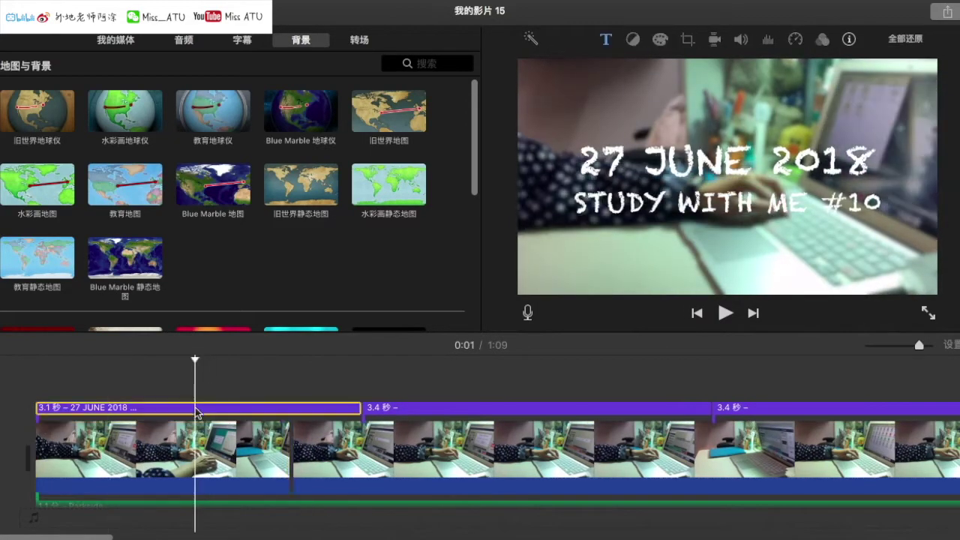
{"action": "key", "text": "Delete"}
Step: Try automatic colour balance and one-step auto enhancement on the first clip, comparing the picture with each on and off
{"action": "left_click", "coordinate": [618, 39]}
{"action": "left_click", "coordinate": [612, 66]}
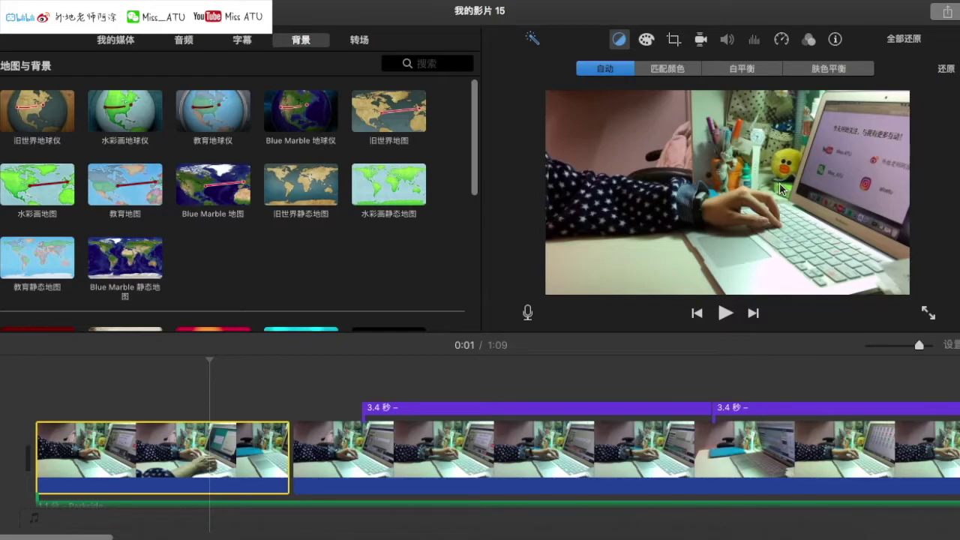
{"action": "left_click", "coordinate": [604, 68]}
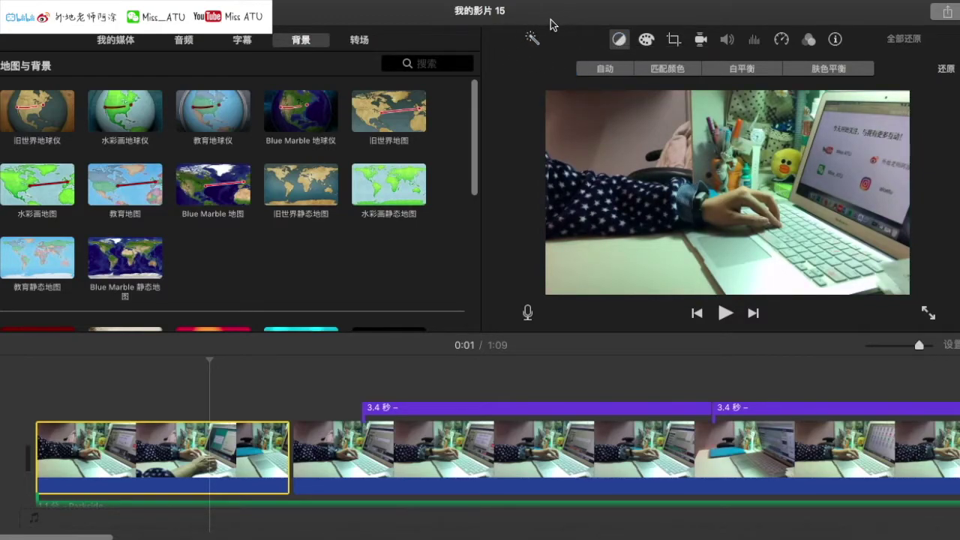
{"action": "left_click", "coordinate": [534, 43]}
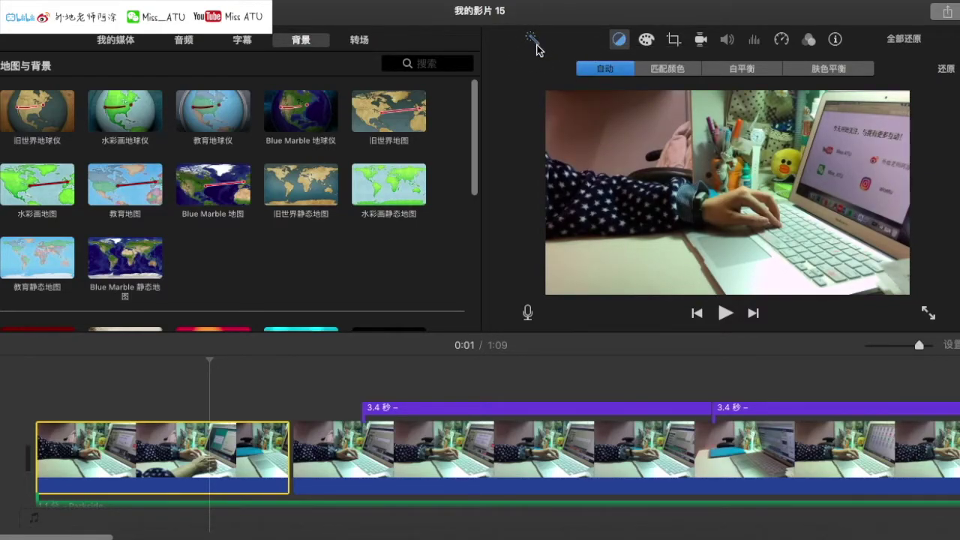
{"action": "left_click", "coordinate": [535, 44]}
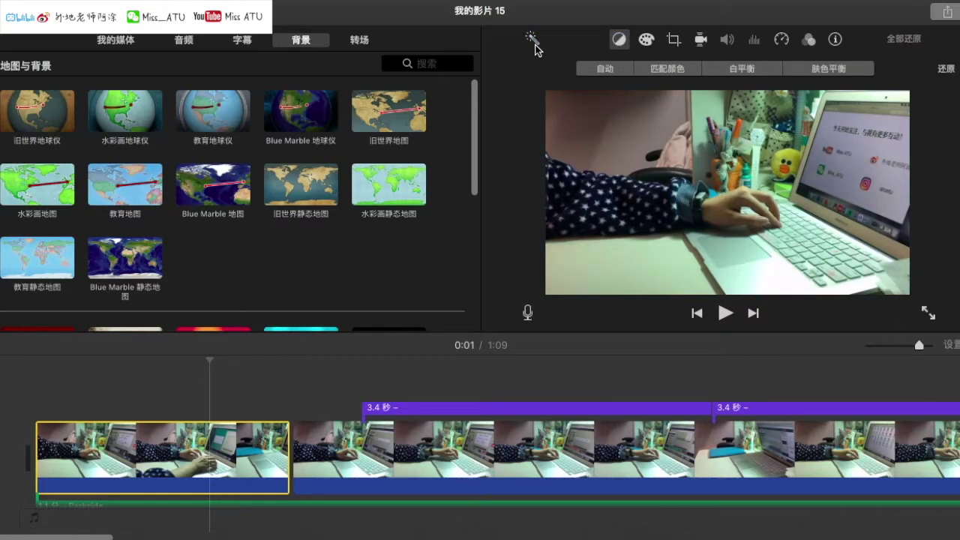
{"action": "left_click", "coordinate": [533, 40]}
{"action": "left_click", "coordinate": [533, 42]}
Step: Adjust the first clip's highlights, saturation and colour temperature with colour correction
{"action": "left_click", "coordinate": [646, 41]}
{"action": "left_click_drag", "start_coordinate": [741, 68], "coordinate": [745, 69]}
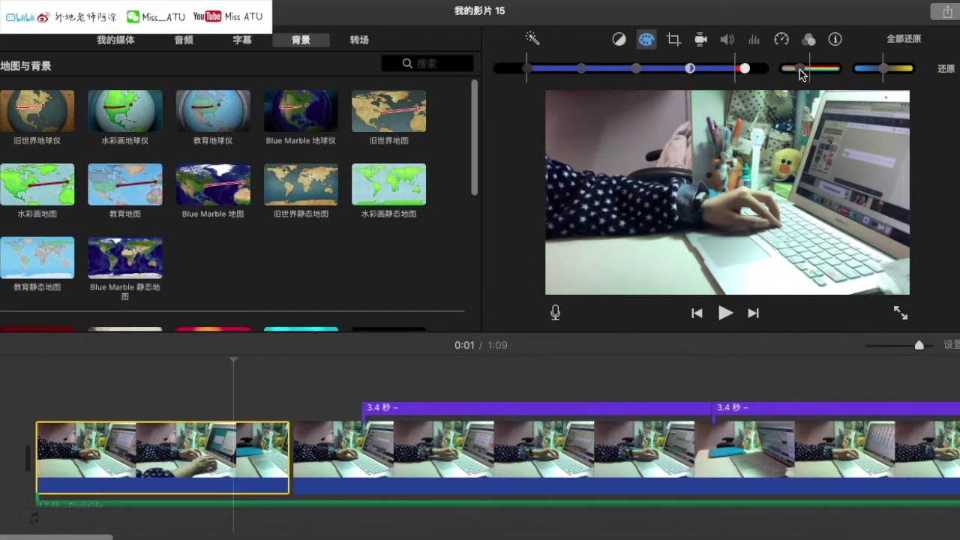
{"action": "mouse_move", "coordinate": [796, 68]}
{"action": "left_mouse_down"}
{"action": "mouse_move", "coordinate": [828, 69]}
{"action": "mouse_move", "coordinate": [814, 69]}
{"action": "left_mouse_up"}
{"action": "mouse_move", "coordinate": [873, 70]}
{"action": "left_mouse_down"}
{"action": "mouse_move", "coordinate": [911, 71]}
{"action": "mouse_move", "coordinate": [891, 74]}
{"action": "left_mouse_up"}
{"action": "left_click_drag", "start_coordinate": [891, 73], "coordinate": [858, 78]}
Step: Try cropping the first clip to fill around the yellow duck toy, and return it to the Fit style
{"action": "left_click", "coordinate": [673, 39]}
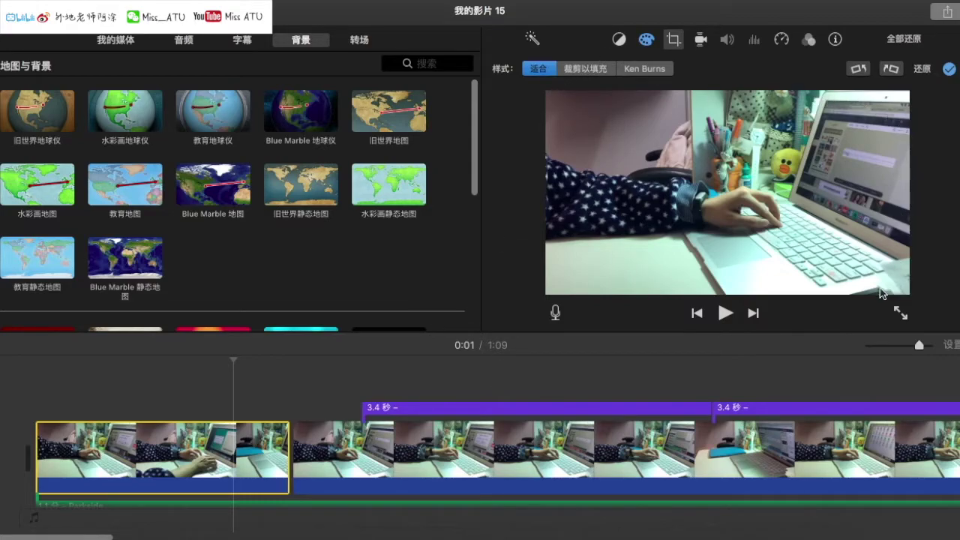
{"action": "left_click", "coordinate": [592, 69]}
{"action": "left_click_drag", "start_coordinate": [909, 292], "coordinate": [807, 237]}
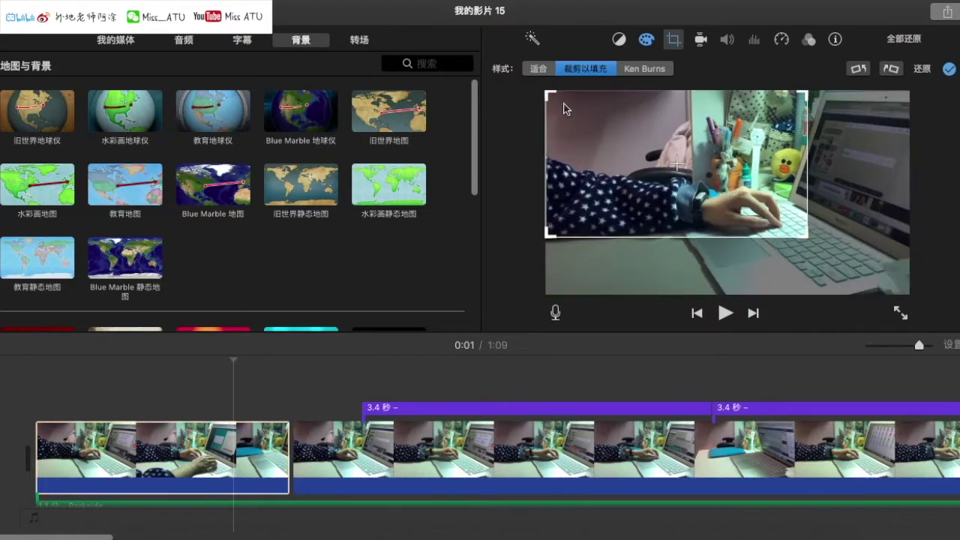
{"action": "left_click_drag", "start_coordinate": [547, 93], "coordinate": [738, 139]}
{"action": "left_click_drag", "start_coordinate": [773, 219], "coordinate": [785, 165]}
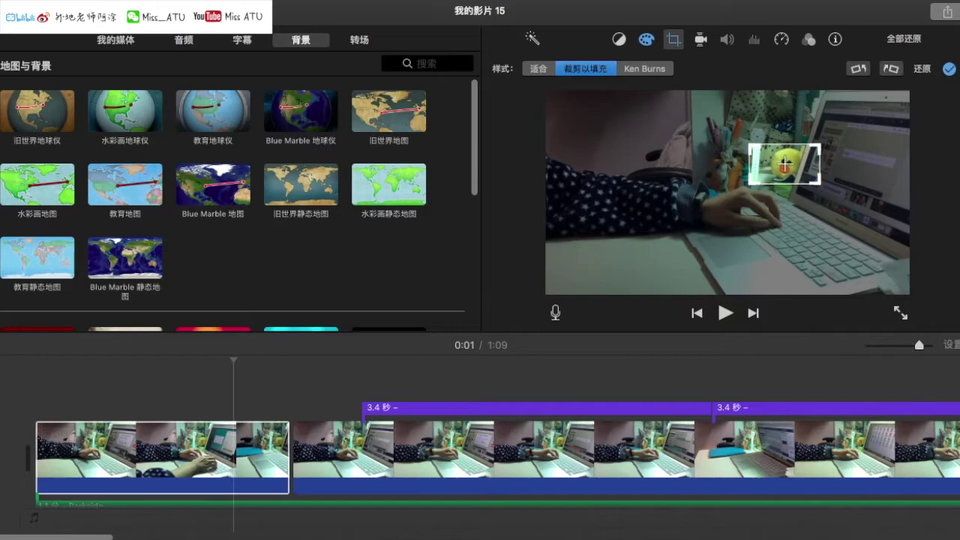
{"action": "left_click", "coordinate": [724, 312]}
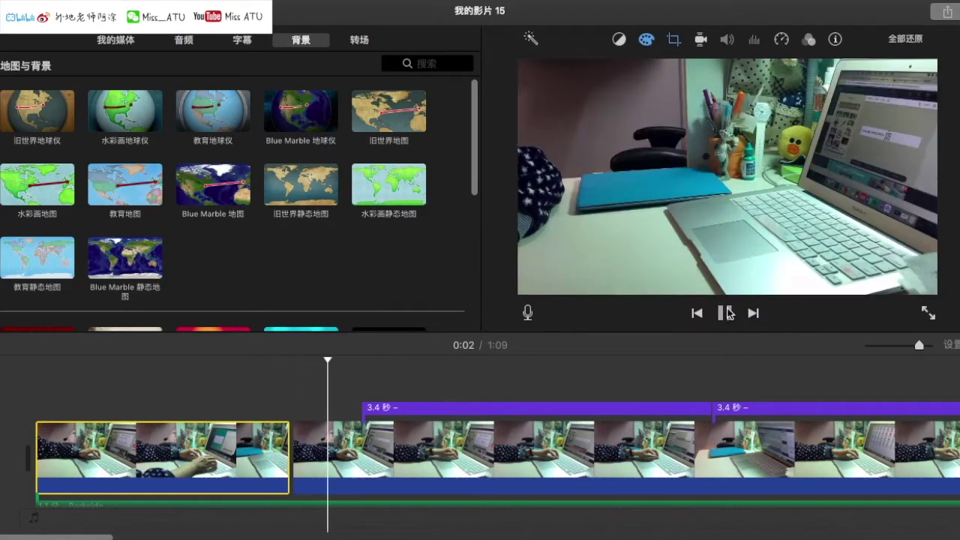
{"action": "left_click", "coordinate": [724, 313]}
{"action": "left_click", "coordinate": [674, 40]}
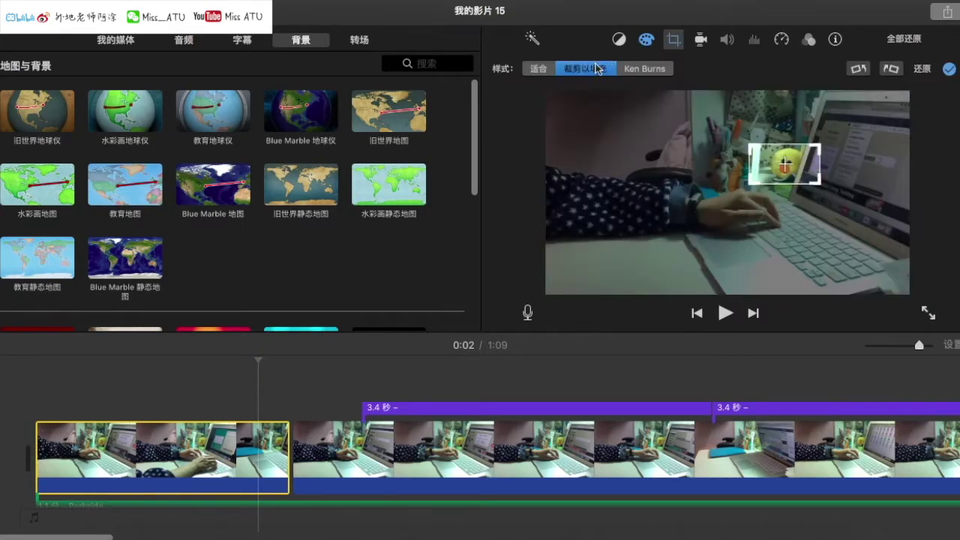
{"action": "left_click", "coordinate": [540, 69]}
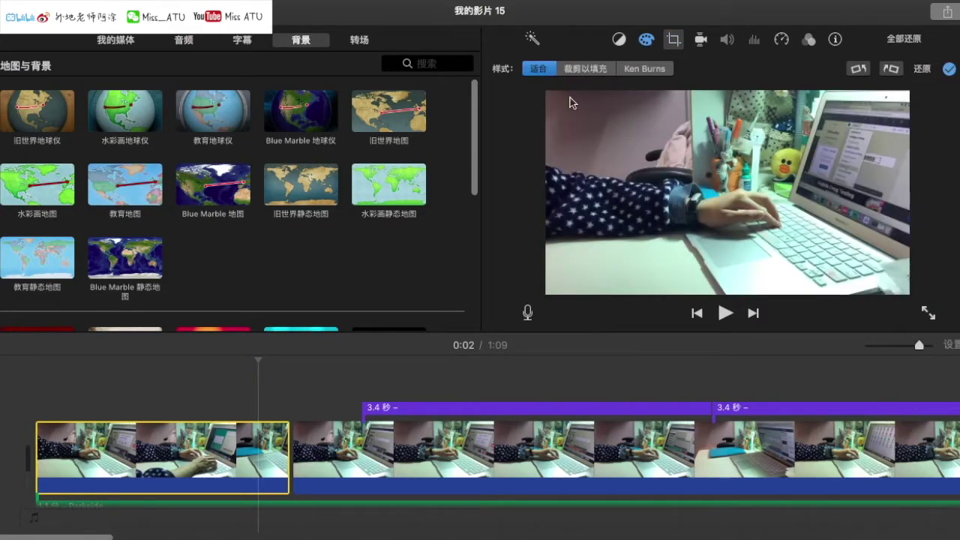
Step: Apply Ken Burns to the first clip with the end frame tightened around the yellow duck toy, and play it back
{"action": "left_click", "coordinate": [644, 69]}
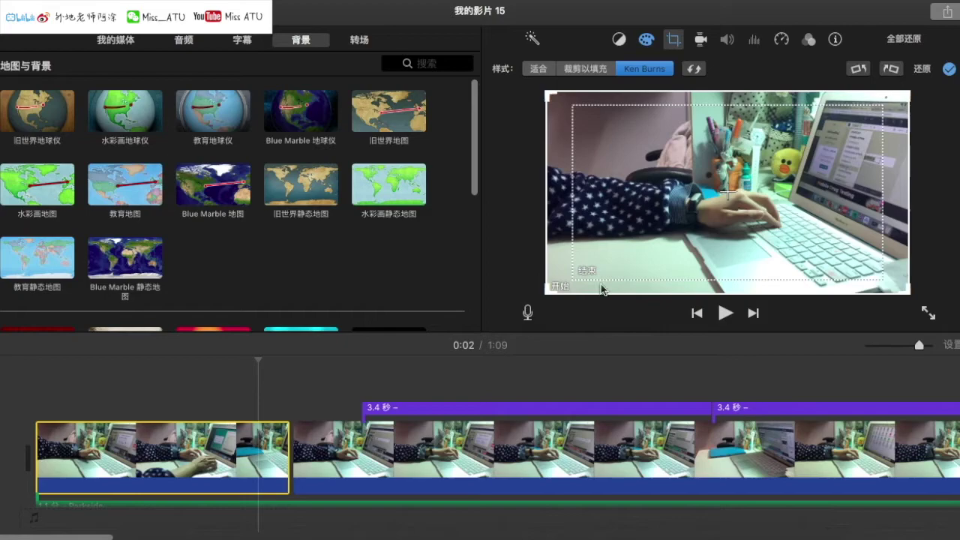
{"action": "left_click_drag", "start_coordinate": [578, 281], "coordinate": [724, 192]}
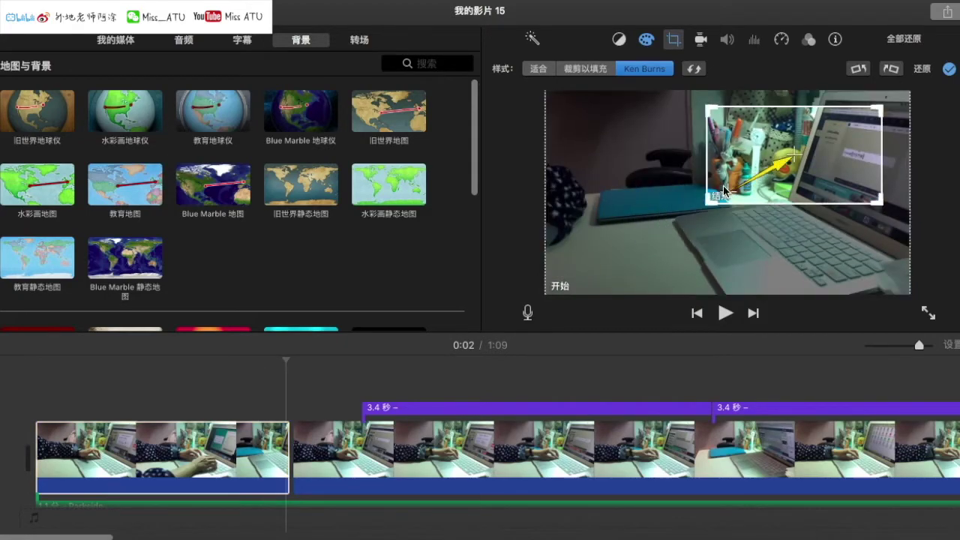
{"action": "left_click_drag", "start_coordinate": [880, 201], "coordinate": [821, 172]}
{"action": "left_click_drag", "start_coordinate": [774, 145], "coordinate": [782, 165]}
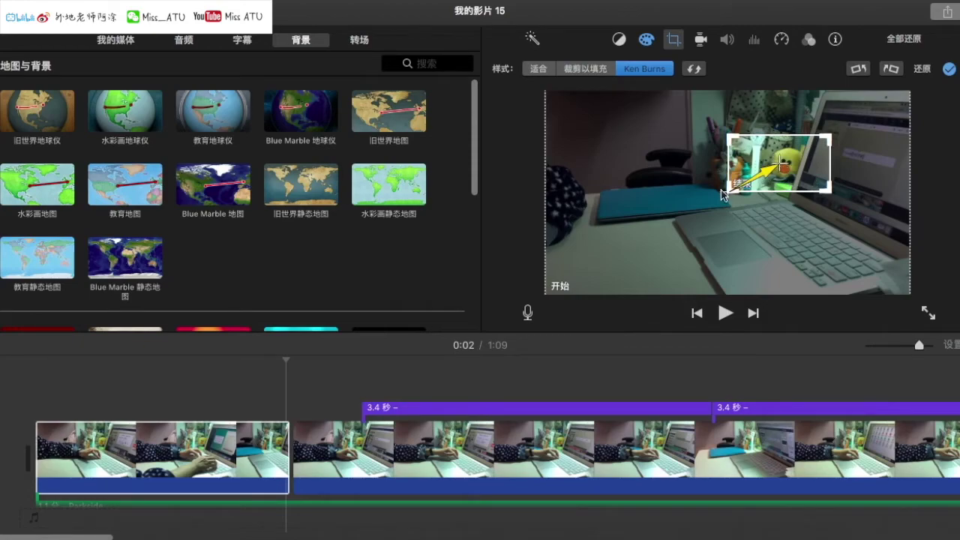
{"action": "left_click_drag", "start_coordinate": [724, 197], "coordinate": [713, 207]}
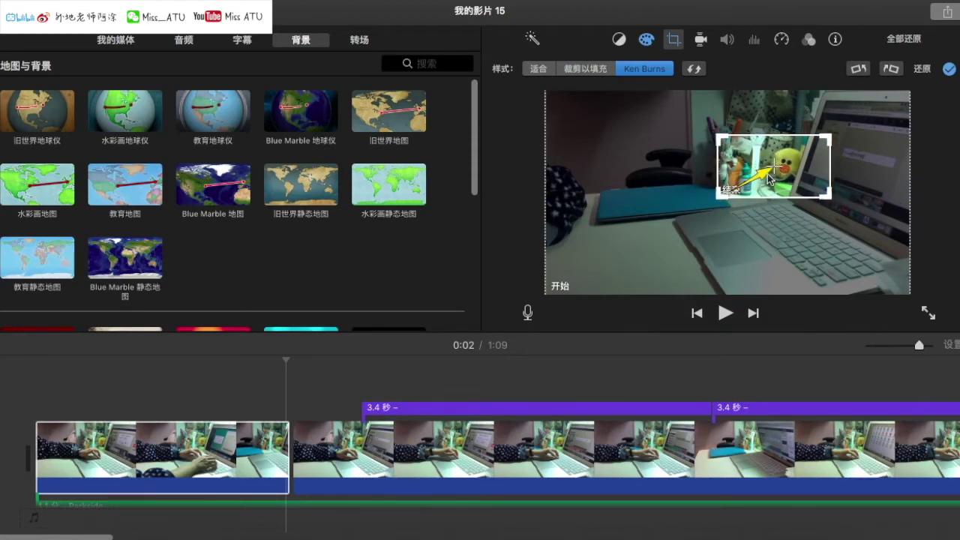
{"action": "mouse_move", "coordinate": [764, 176]}
{"action": "left_mouse_down"}
{"action": "mouse_move", "coordinate": [758, 227]}
{"action": "mouse_move", "coordinate": [673, 190]}
{"action": "mouse_move", "coordinate": [750, 174]}
{"action": "mouse_move", "coordinate": [707, 234]}
{"action": "mouse_move", "coordinate": [760, 171]}
{"action": "mouse_move", "coordinate": [780, 174]}
{"action": "left_mouse_up"}
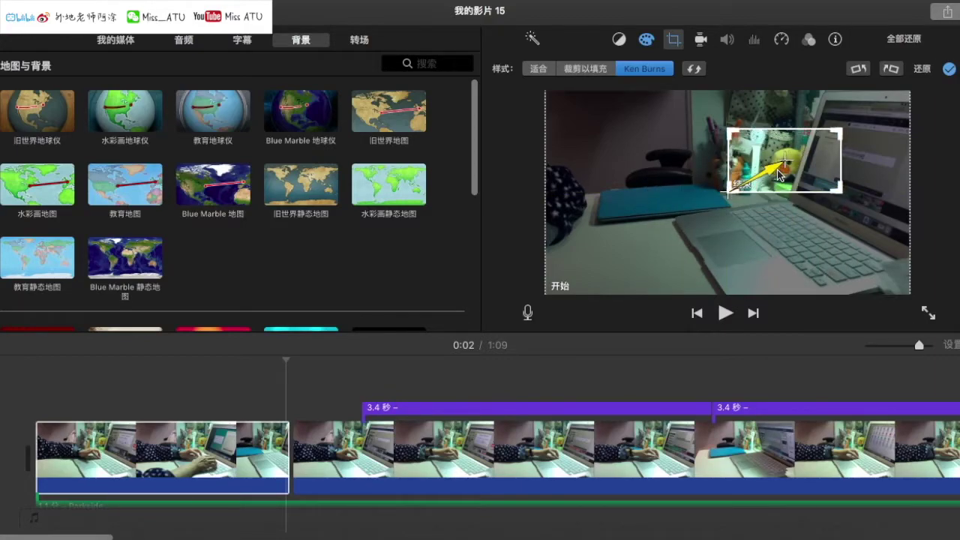
{"action": "left_click", "coordinate": [725, 314]}
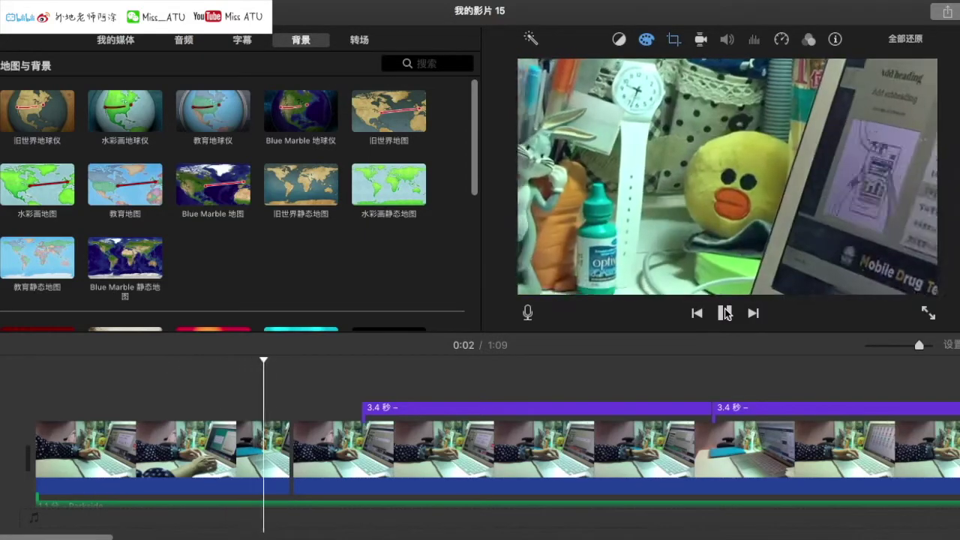
Step: Overlay the white cartoon sticker image above the opening clips and set its crop style to Fit
{"action": "left_click", "coordinate": [40, 398]}
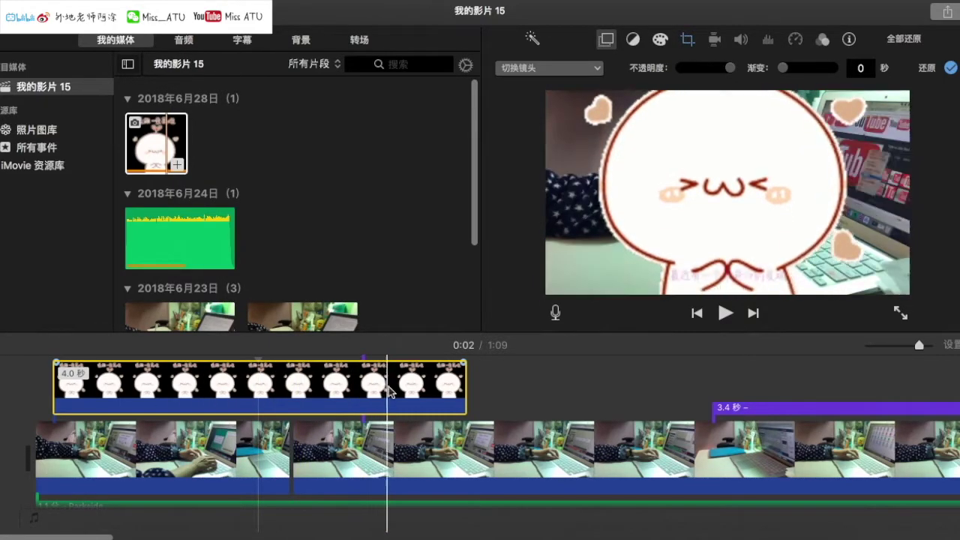
{"action": "left_click", "coordinate": [688, 41]}
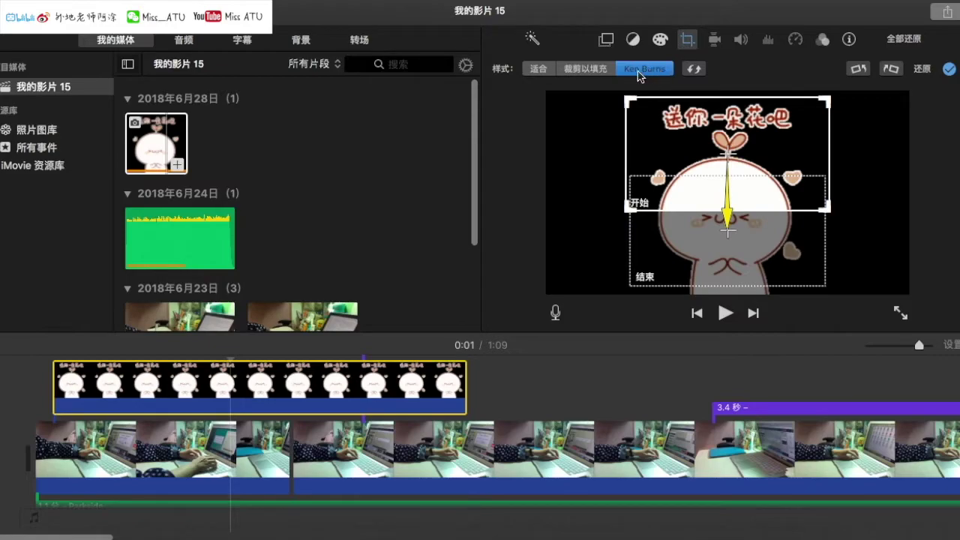
{"action": "left_click", "coordinate": [538, 69]}
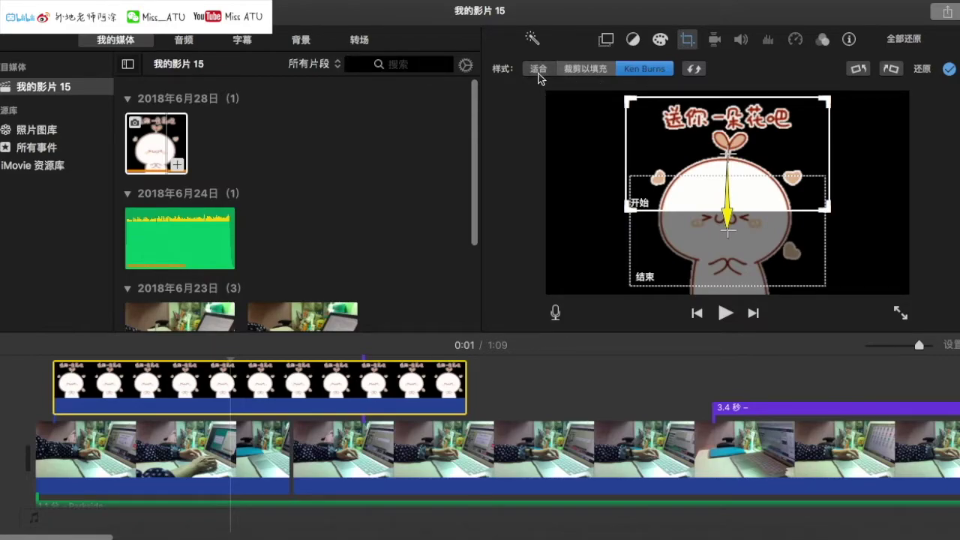
{"action": "left_click", "coordinate": [259, 387]}
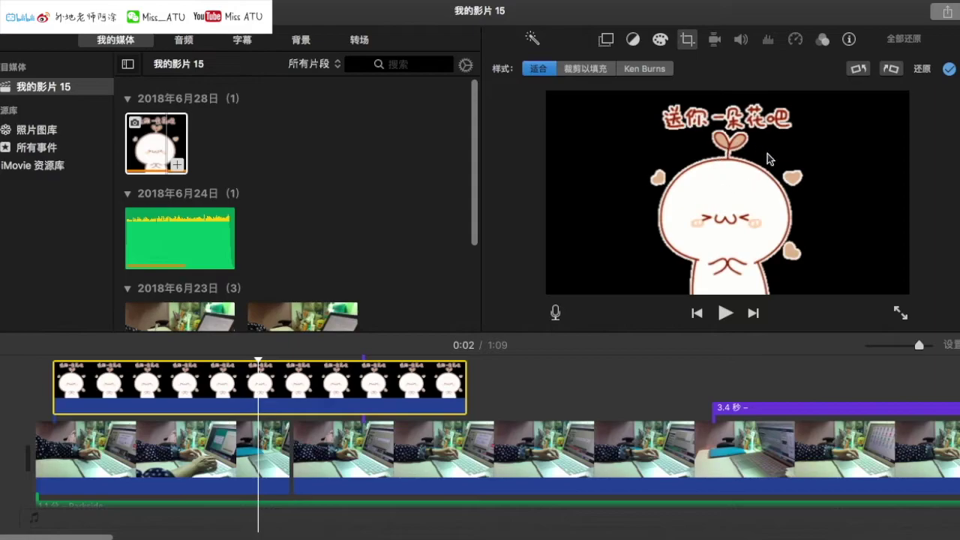
Step: Set the sticker overlay to Picture in Picture, resize and place it over the laptop screen, and play it back
{"action": "left_click", "coordinate": [606, 39]}
{"action": "left_click", "coordinate": [548, 68]}
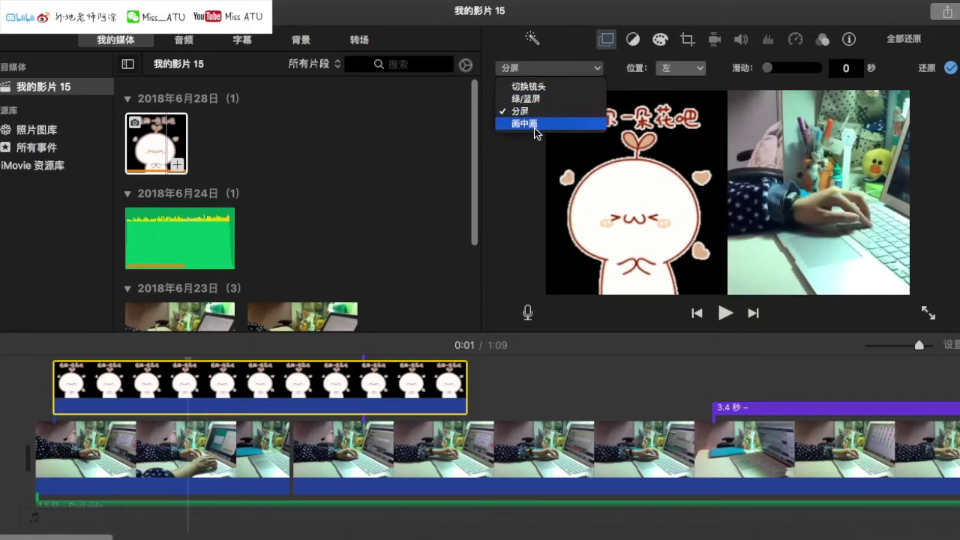
{"action": "left_click", "coordinate": [535, 123]}
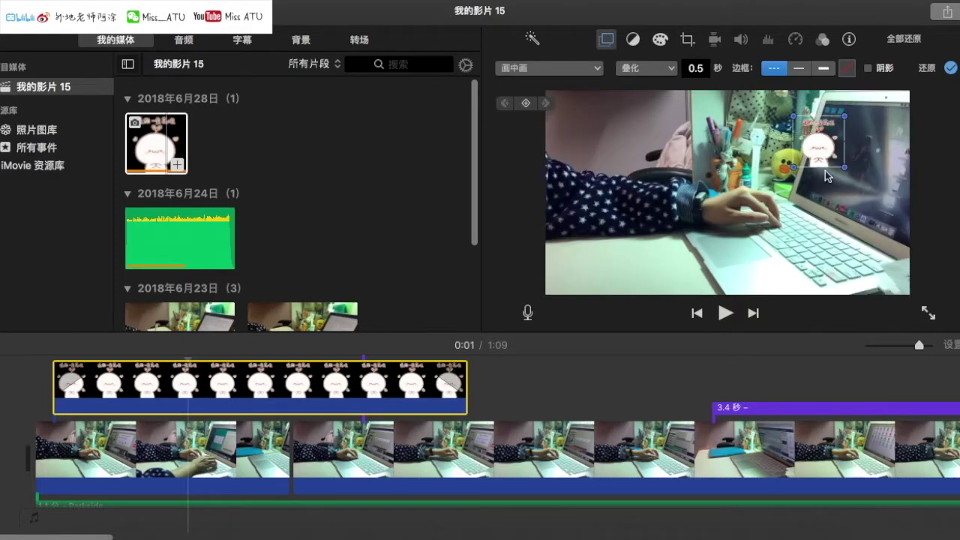
{"action": "left_click_drag", "start_coordinate": [793, 168], "coordinate": [813, 180]}
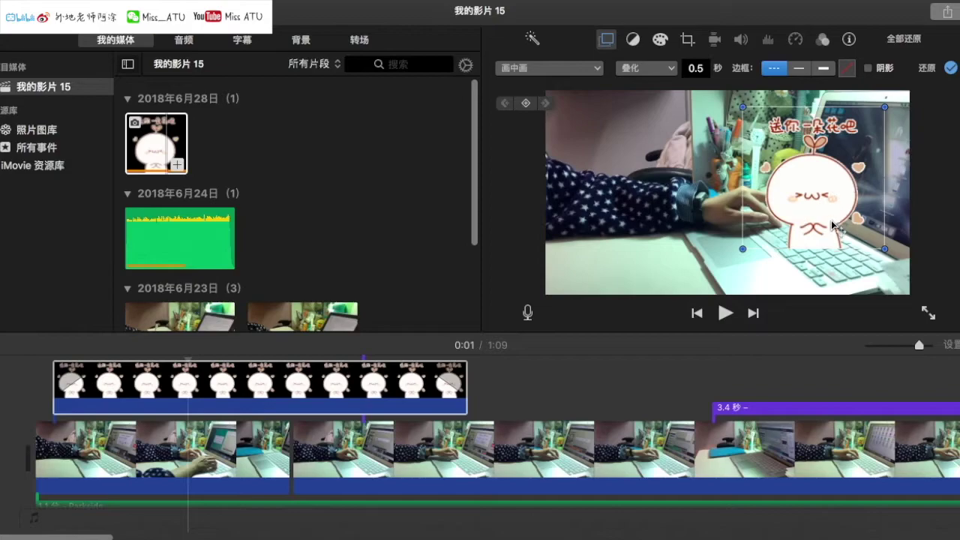
{"action": "left_click_drag", "start_coordinate": [743, 249], "coordinate": [855, 155]}
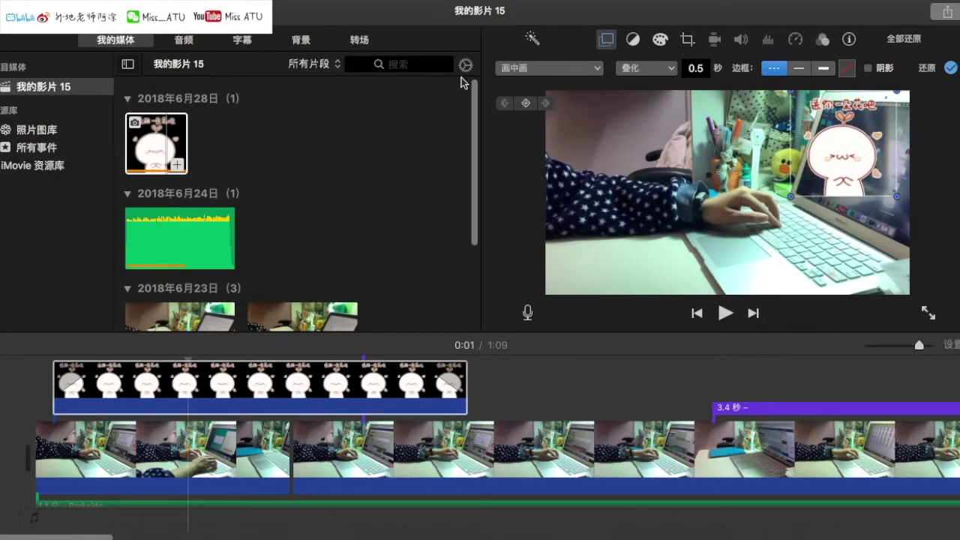
{"action": "left_click", "coordinate": [725, 313]}
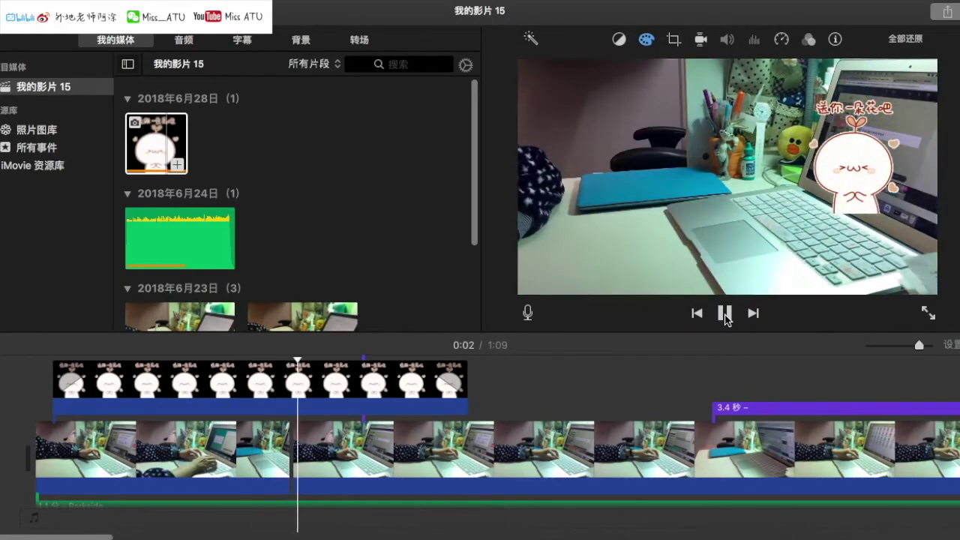
Step: Crop the sticker to fill with the frame around its face, excluding the caption, and play from the start
{"action": "left_click", "coordinate": [570, 69]}
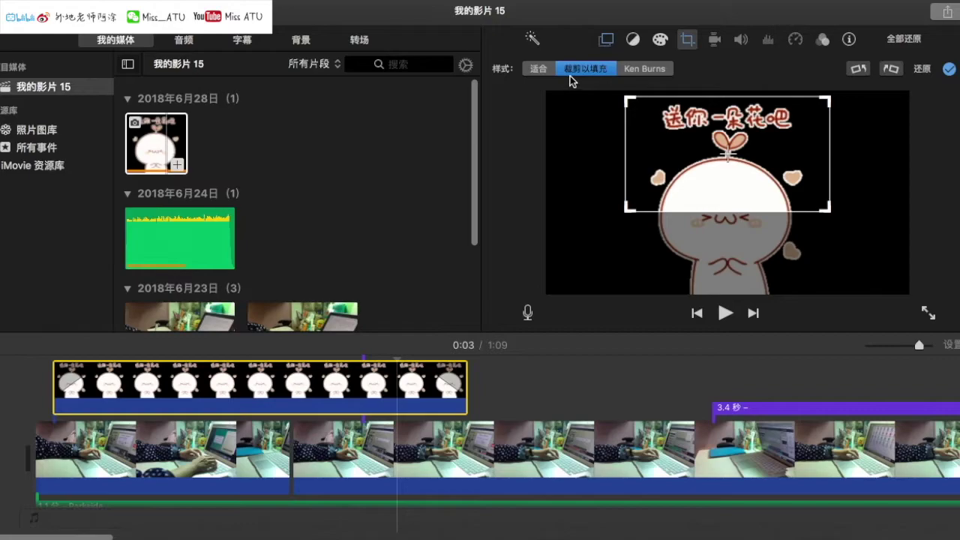
{"action": "left_click_drag", "start_coordinate": [628, 208], "coordinate": [636, 240]}
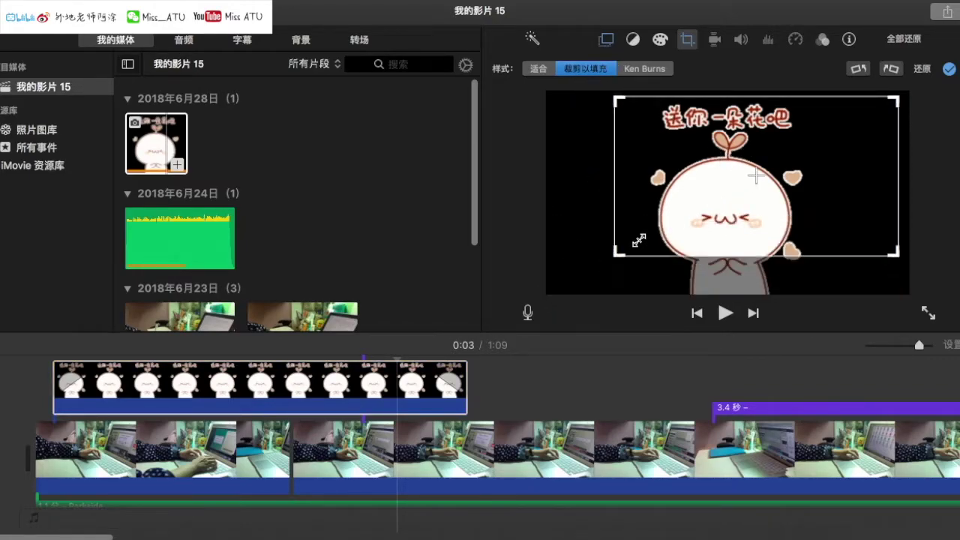
{"action": "left_click_drag", "start_coordinate": [722, 195], "coordinate": [711, 244]}
{"action": "left_click_drag", "start_coordinate": [628, 150], "coordinate": [683, 177]}
{"action": "left_click_drag", "start_coordinate": [750, 225], "coordinate": [723, 211]}
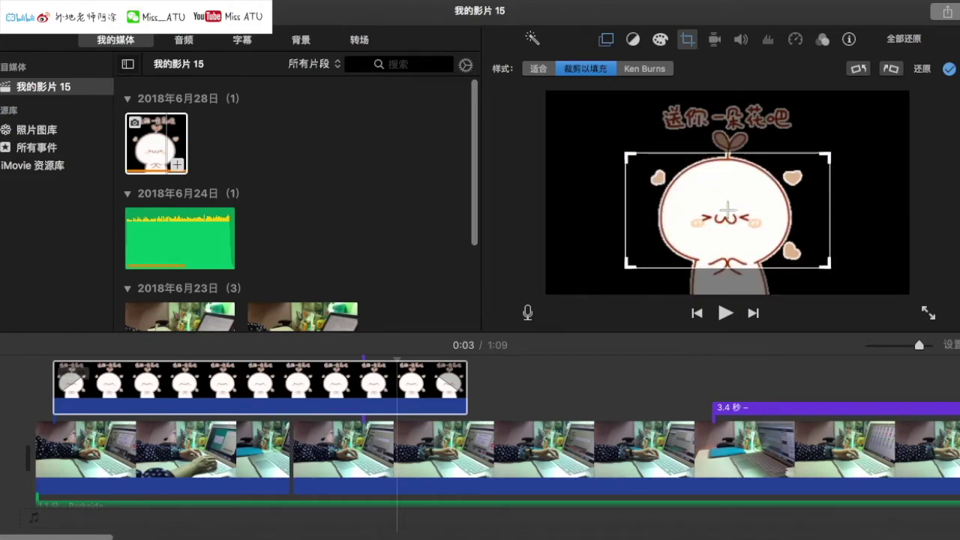
{"action": "key", "text": "Home"}
{"action": "left_click", "coordinate": [725, 313]}
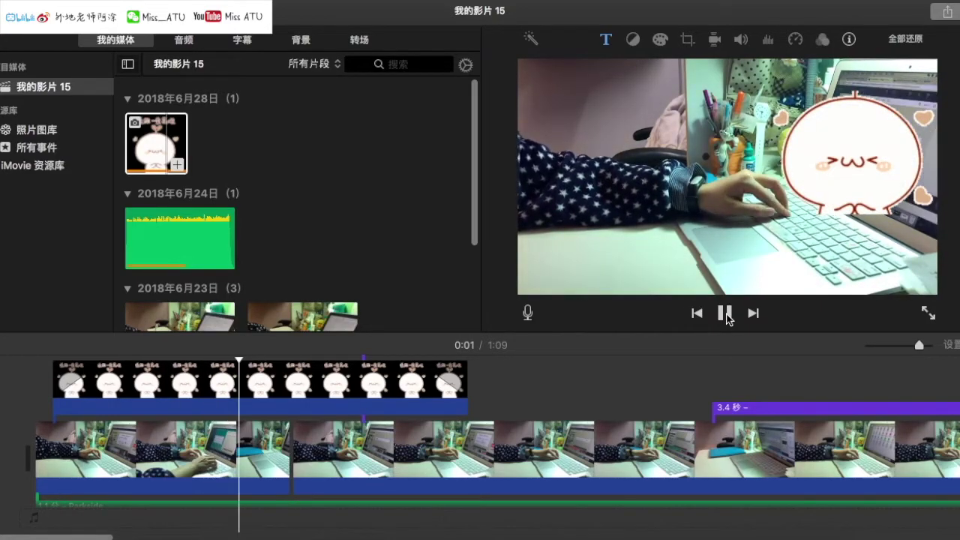
Step: Apply Ken Burns to the sticker overlay, moving from a start frame in the image's upper-left corner to an end frame in the lower-right, and play it back
{"action": "left_click", "coordinate": [365, 386]}
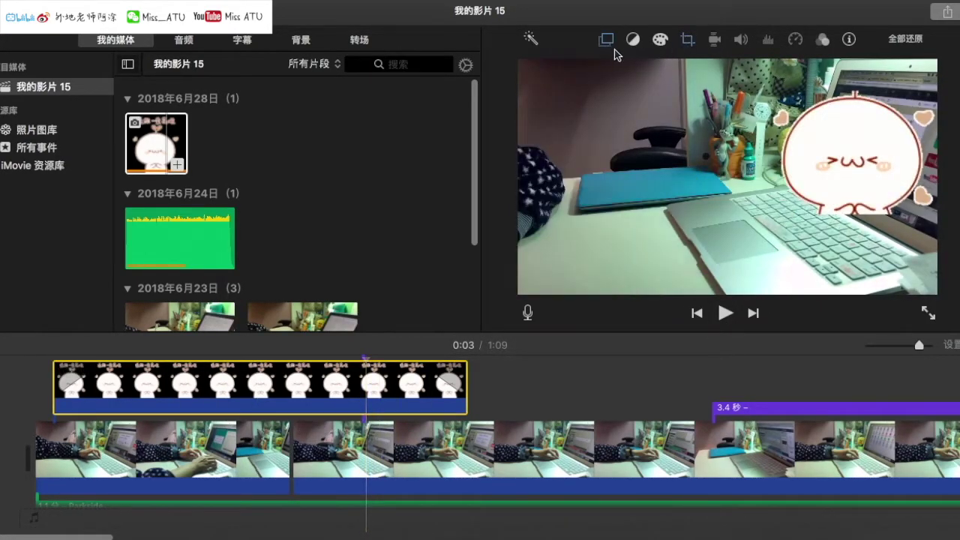
{"action": "left_click", "coordinate": [607, 40]}
{"action": "left_click", "coordinate": [608, 42]}
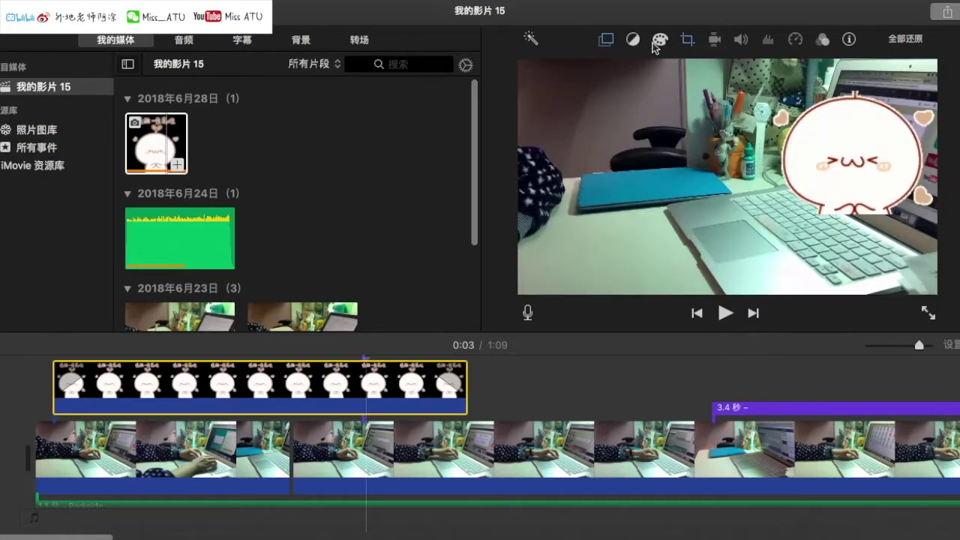
{"action": "left_click", "coordinate": [687, 39]}
{"action": "left_click", "coordinate": [658, 70]}
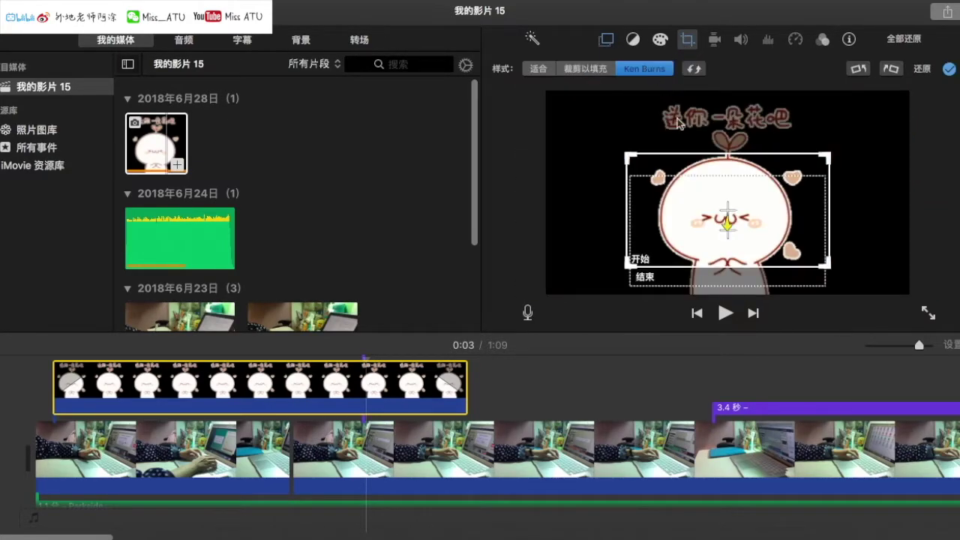
{"action": "left_click_drag", "start_coordinate": [653, 190], "coordinate": [606, 215]}
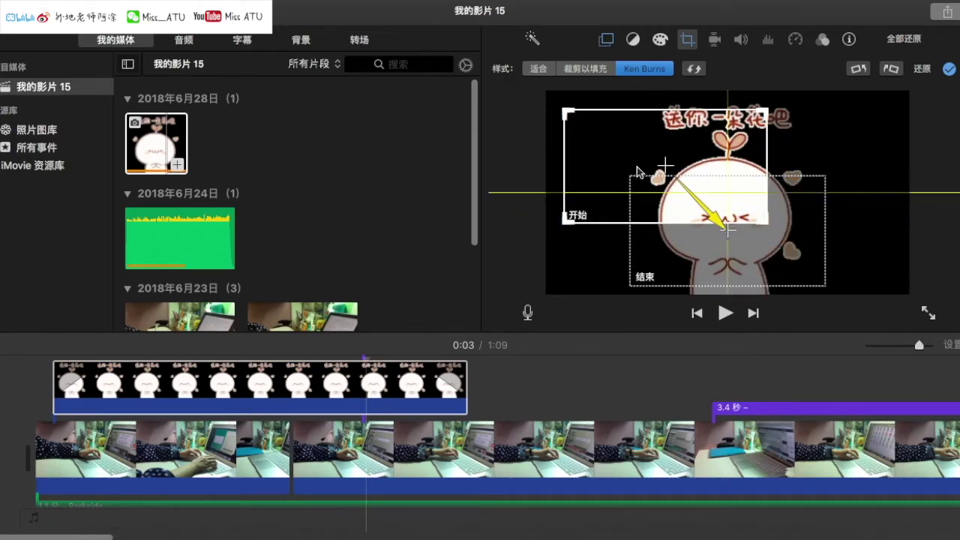
{"action": "left_click_drag", "start_coordinate": [637, 169], "coordinate": [590, 159]}
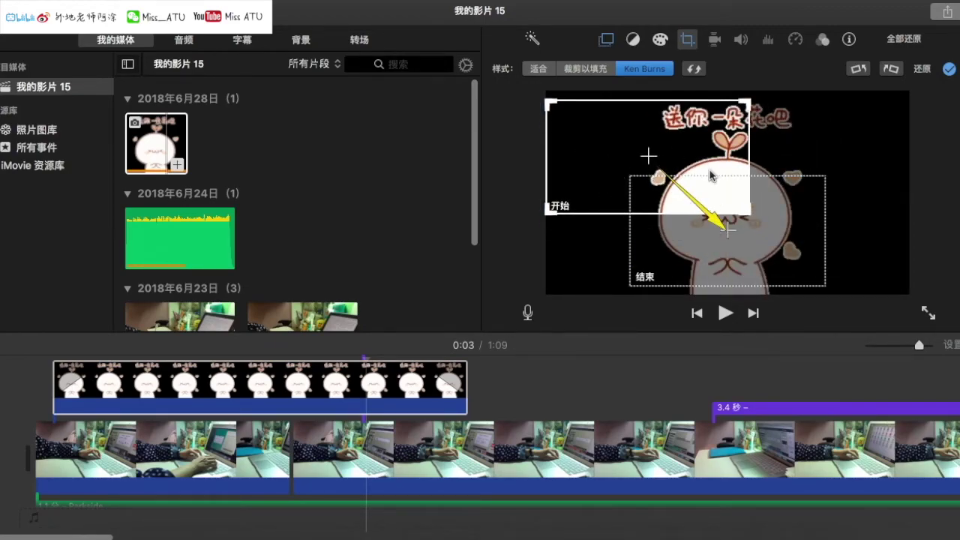
{"action": "left_click_drag", "start_coordinate": [675, 246], "coordinate": [834, 270]}
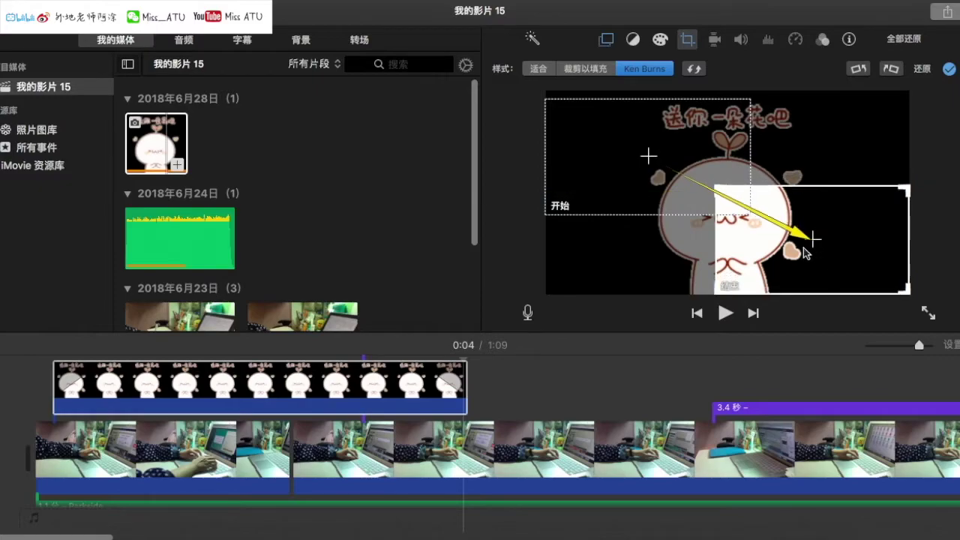
{"action": "left_click", "coordinate": [725, 312]}
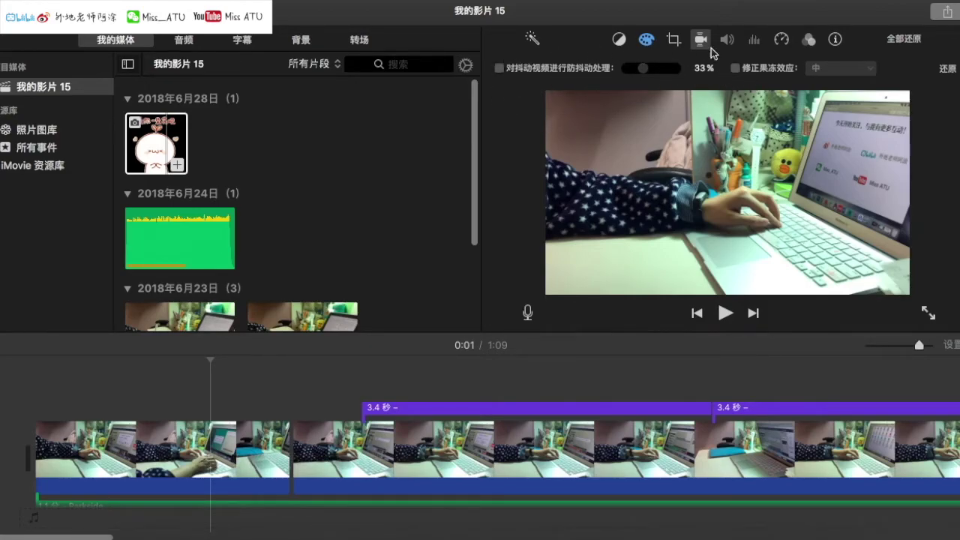
Step: Try stabilizing the shaky video of the first clip
{"action": "left_click", "coordinate": [498, 69]}
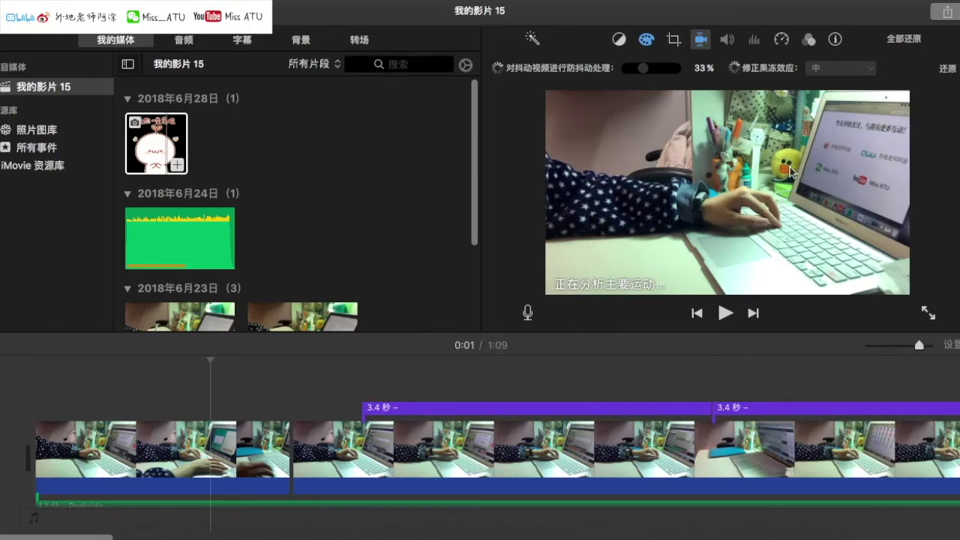
Step: Look through the clip filter setting and the audio effects available for the Parkside music, closing the effects chooser without picking one
{"action": "left_click", "coordinate": [809, 39]}
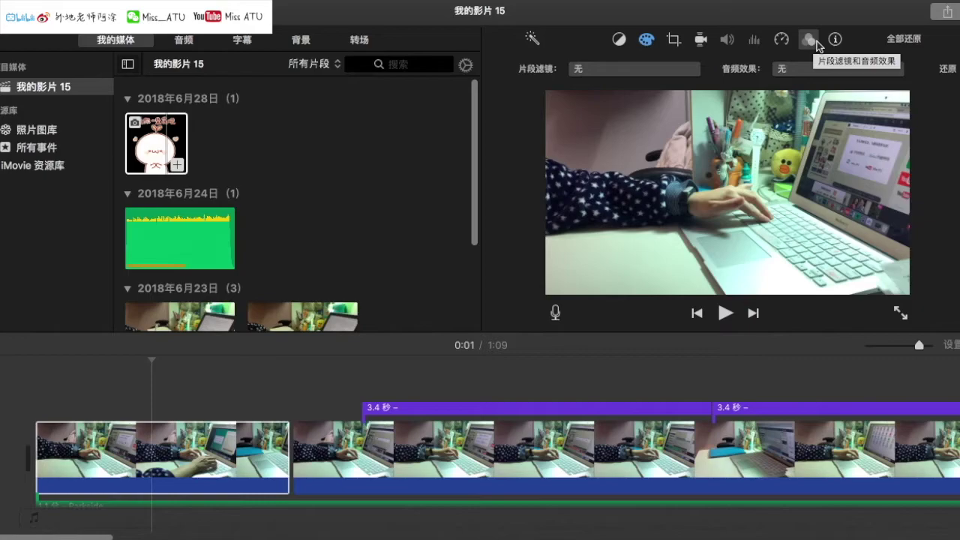
{"action": "left_click", "coordinate": [634, 68]}
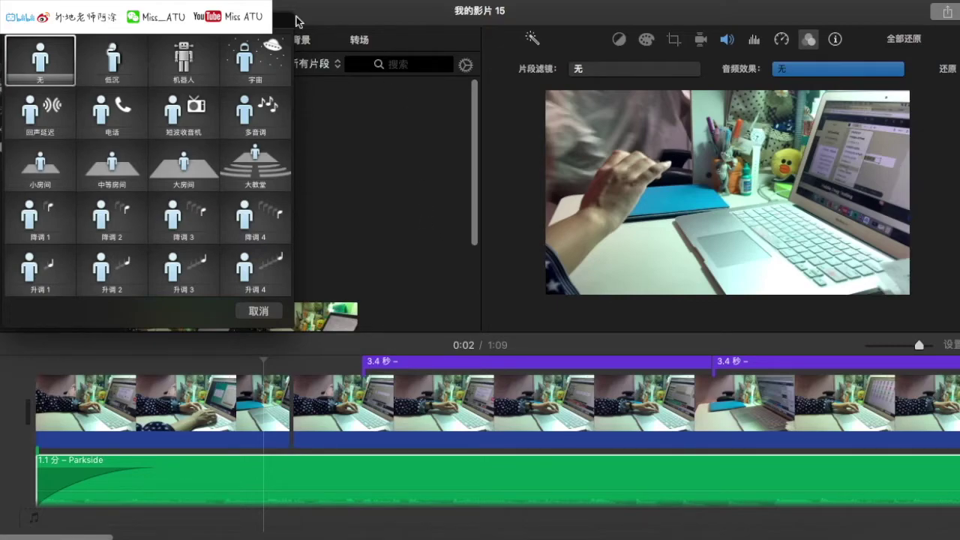
{"action": "left_click", "coordinate": [258, 310]}
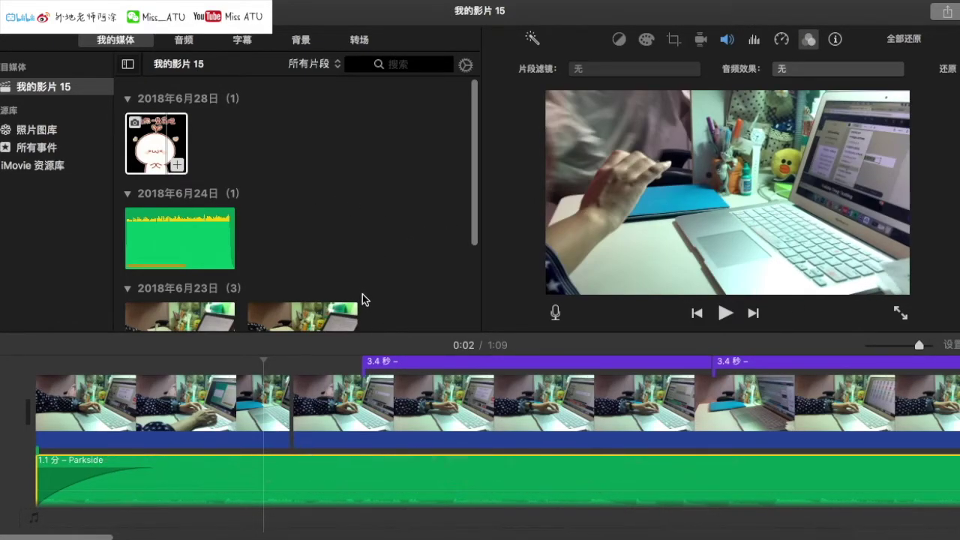
Step: Move the 3.4-second title earlier on the timeline, toward the start of the second clip
{"action": "scroll", "coordinate": [378, 188], "scroll_direction": "down", "scroll_amount": 3}
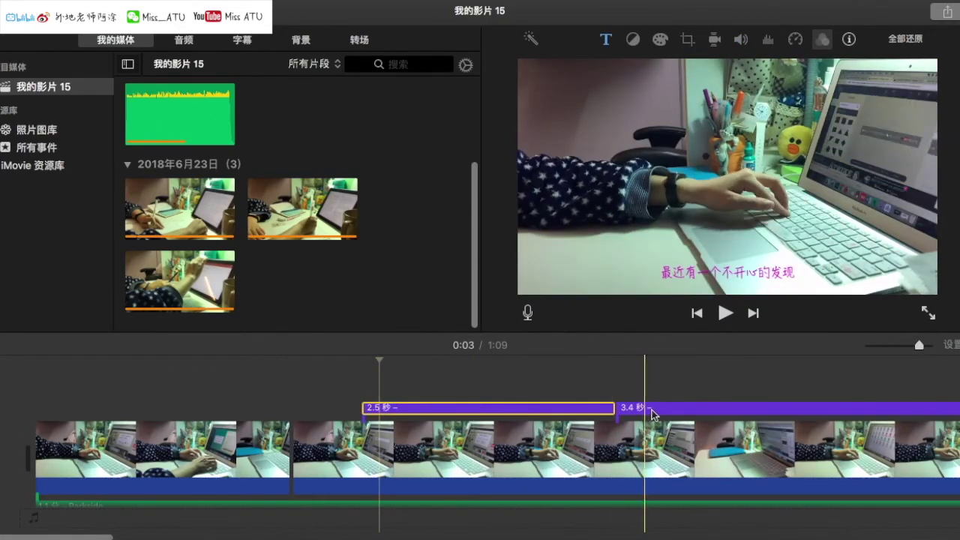
{"action": "left_click_drag", "start_coordinate": [674, 405], "coordinate": [420, 368]}
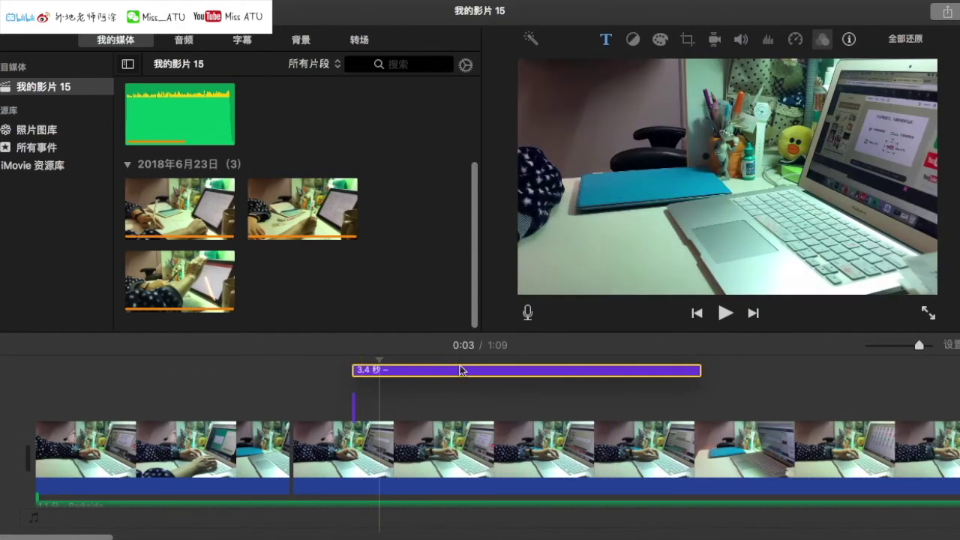